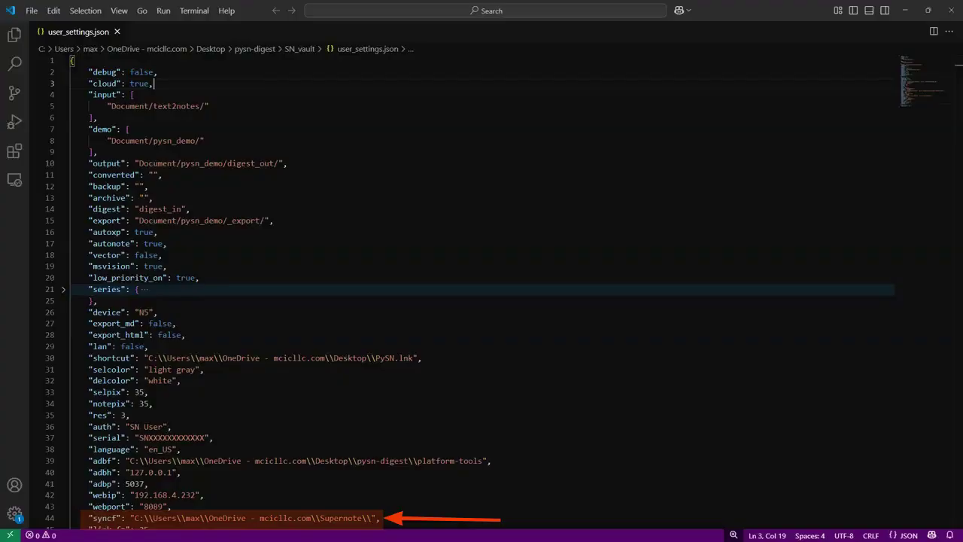
scroll(482, 286, down, 4)
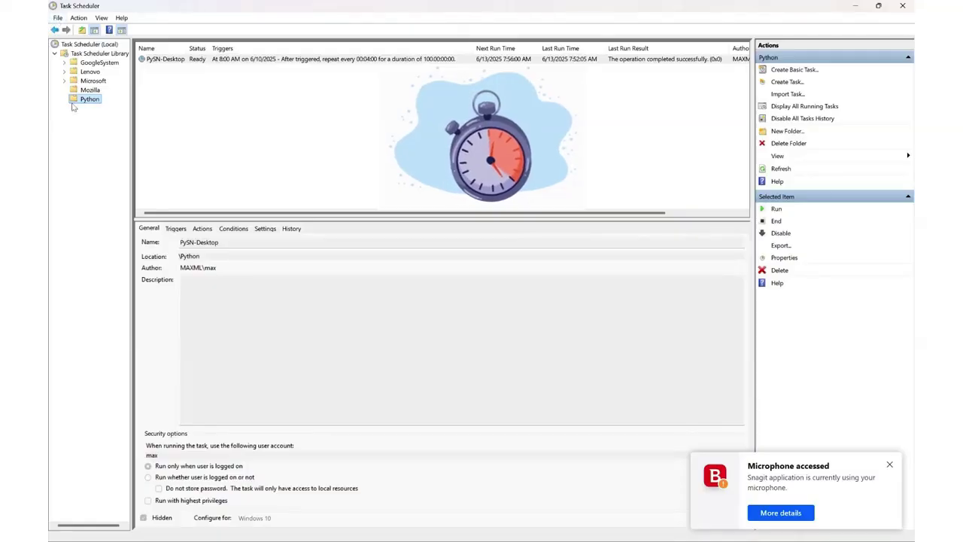
Open Task Scheduler's File menu to review its options, then close it again.
click(58, 18)
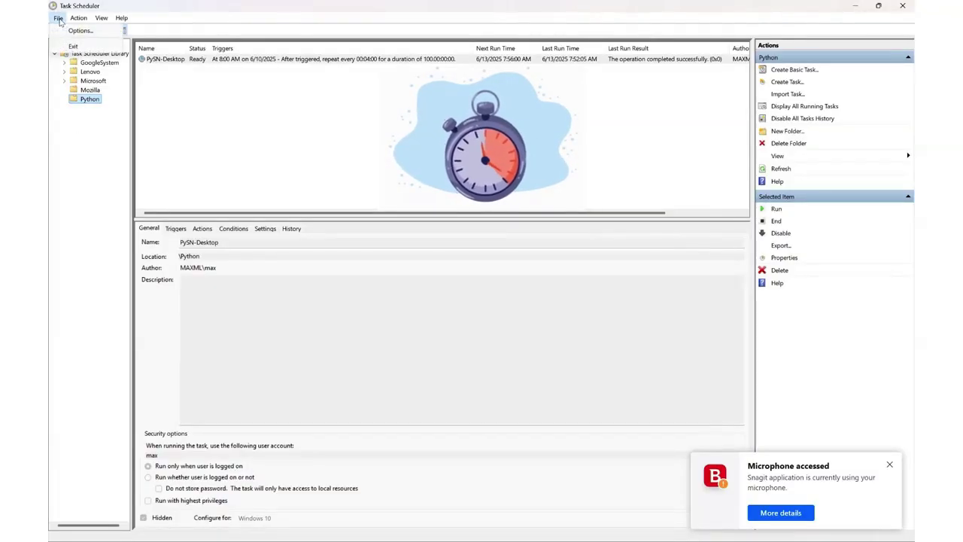
click(81, 107)
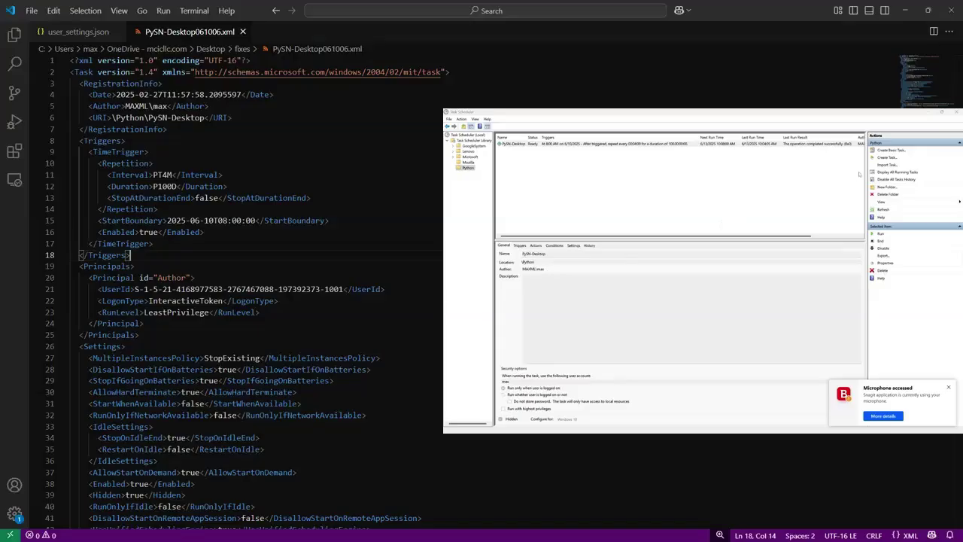
Import the task from PySN-Desktop061006.xml and scroll through its definition.
click(888, 165)
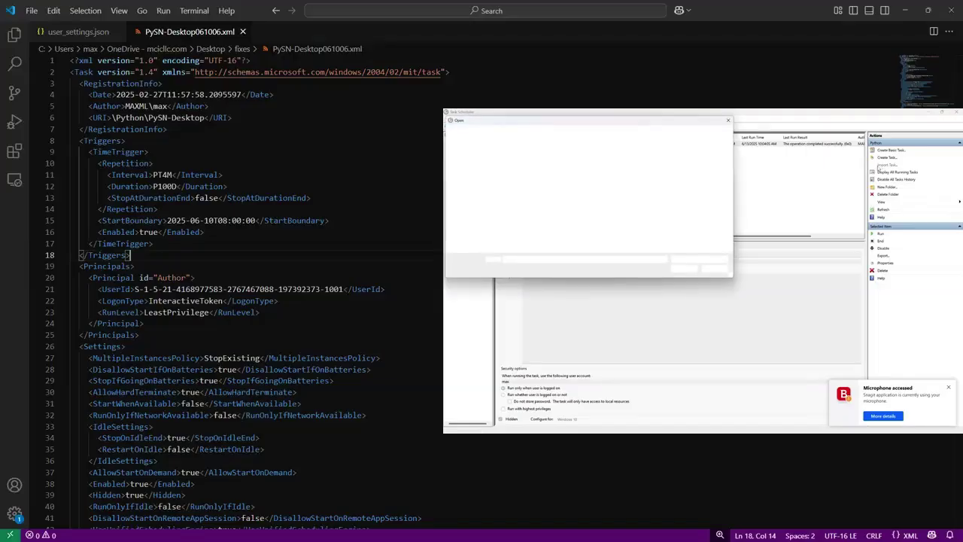
click(510, 168)
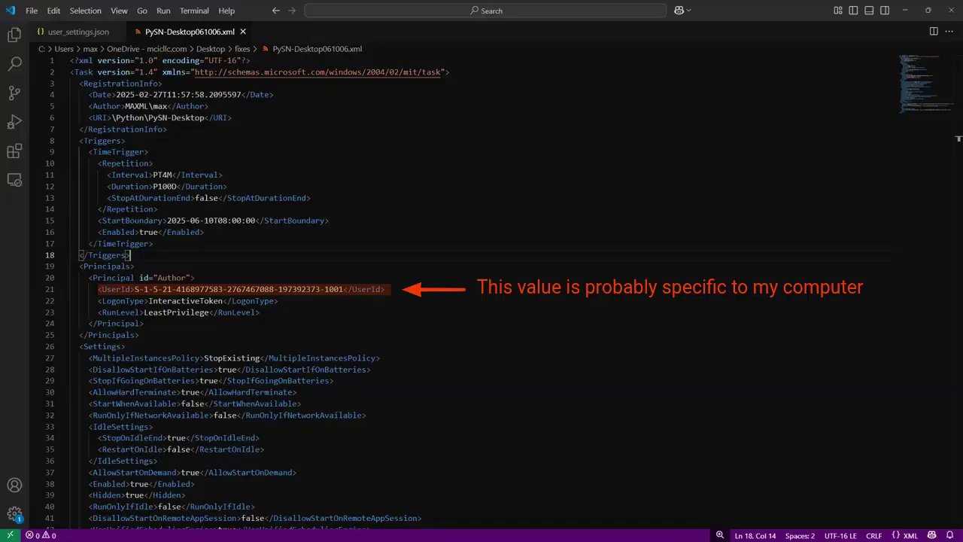
scroll(481, 285, down, 6)
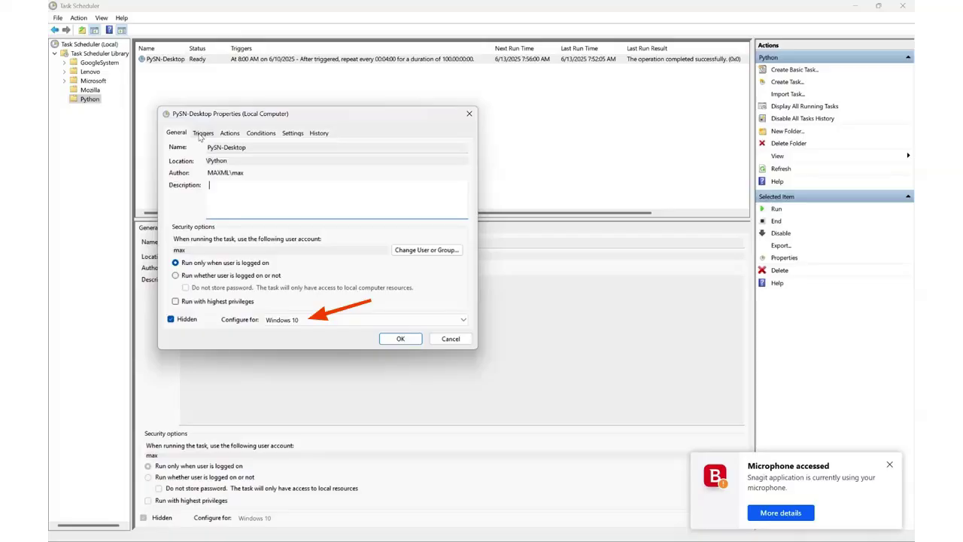
Show PySN-Desktop's Triggers tab with its one-time trigger repeating every 4 minutes.
click(201, 134)
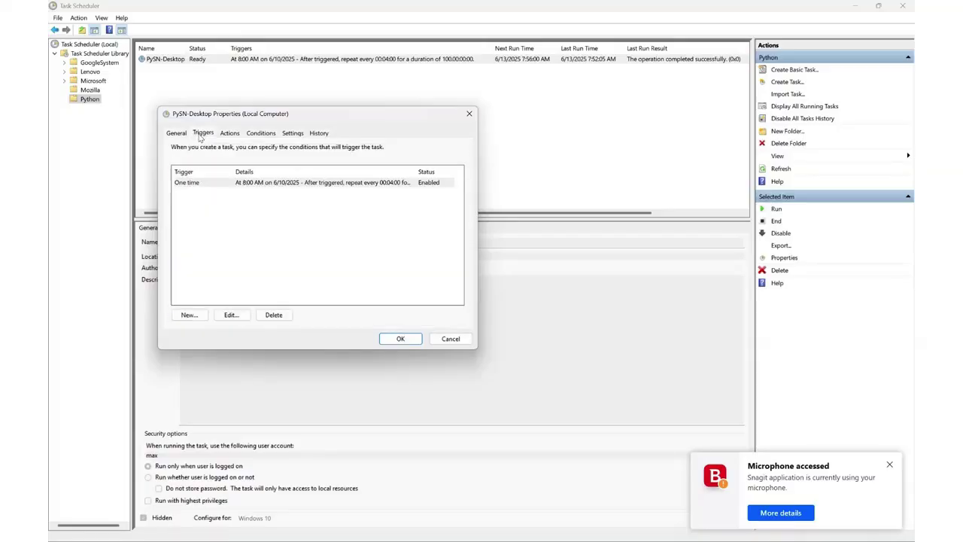
click(229, 316)
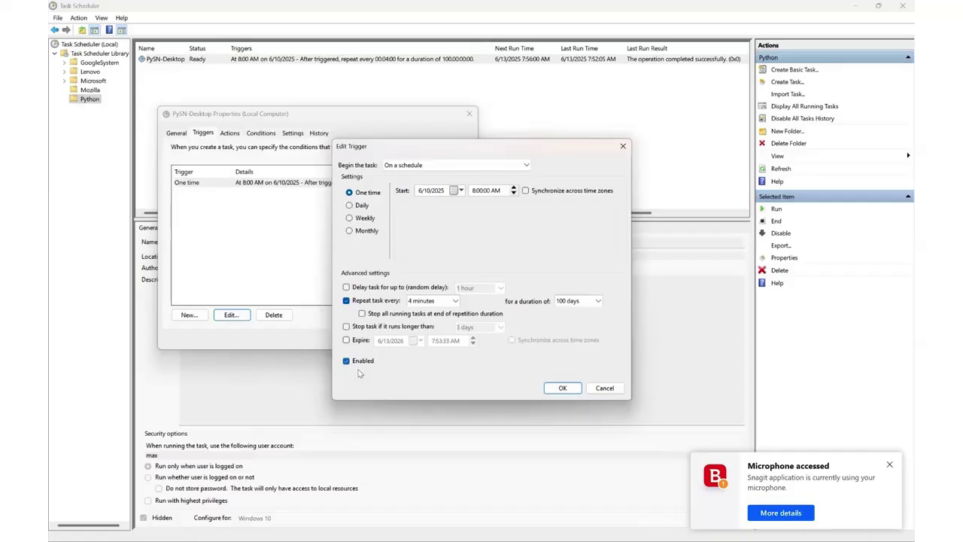
click(604, 388)
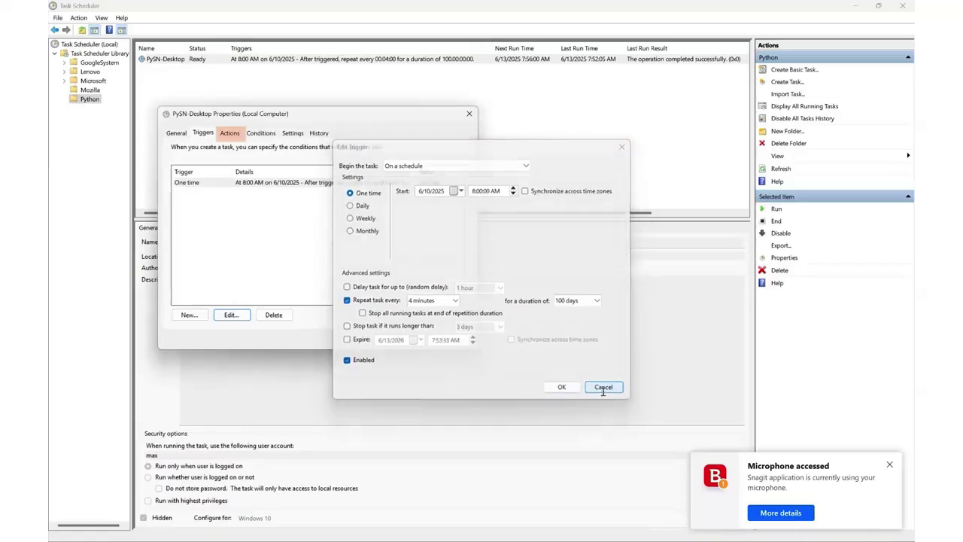
Close the trigger editor and open the Python-running first action for editing.
click(604, 388)
click(230, 133)
click(211, 187)
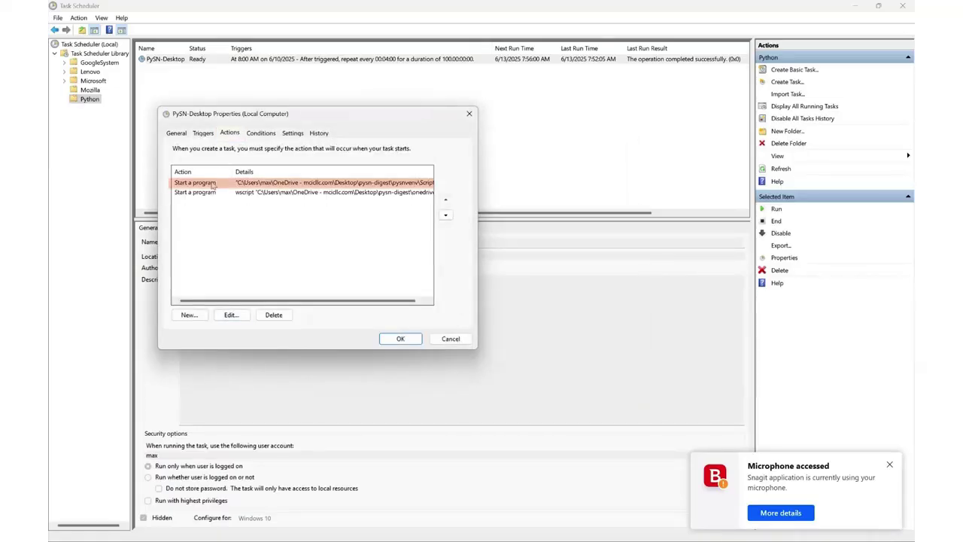
click(231, 315)
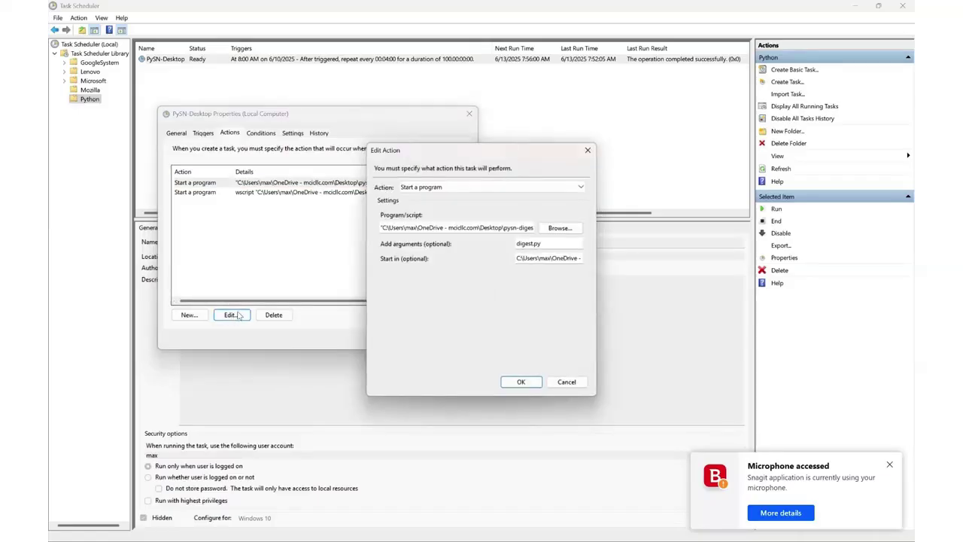
Copy the pythonw.exe program path into the Notepad note.
click(428, 226)
key(ctrl+a)
key(End)
drag(452, 149, 305, 75)
text("C:\Users\max\OneDrive - mcicllc.com\Desktop\pysn-digest\pysnvenv\Scripts\pythonw.exe")
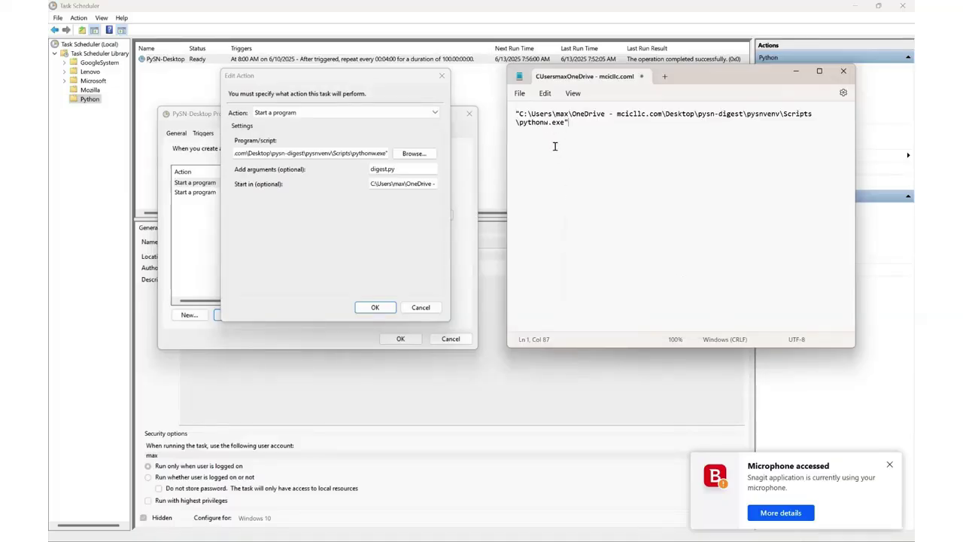
double_click(542, 123)
drag(544, 130, 548, 129)
click(589, 126)
key(Return)
Paste the pysn-digest start-in folder path into the note on the next line.
click(407, 186)
key(ctrl+a)
key(ctrl+c)
click(535, 160)
key(ctrl+v)
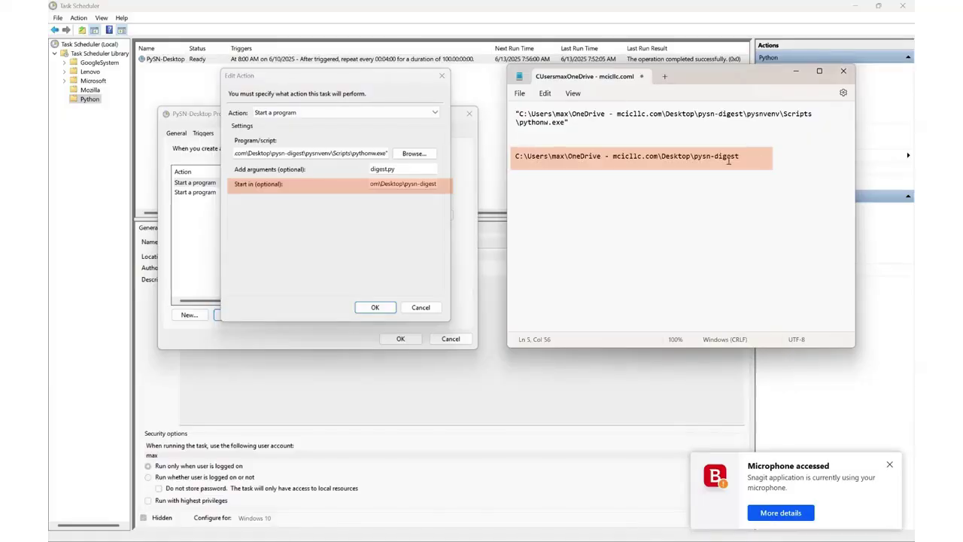
Close the first action and open the second, wscript-running action for editing.
click(375, 307)
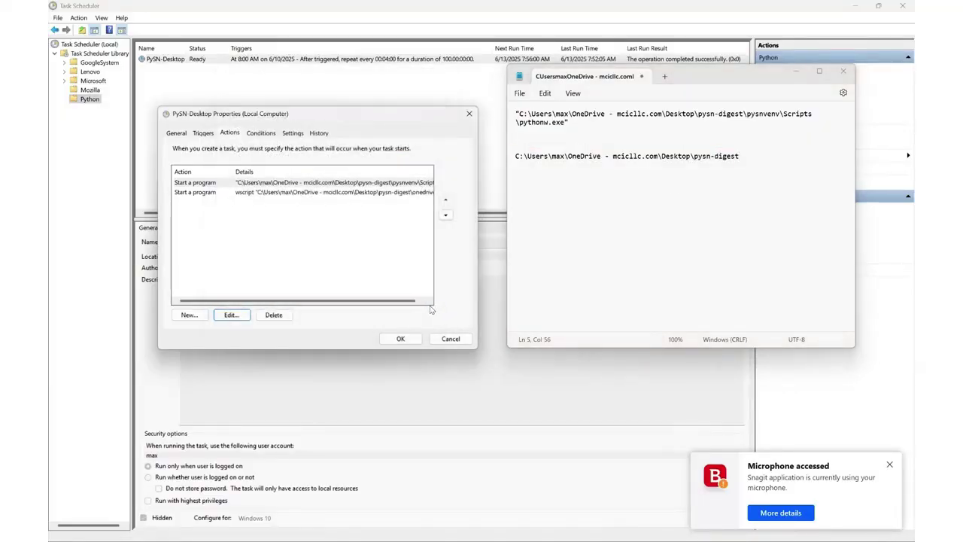
click(218, 193)
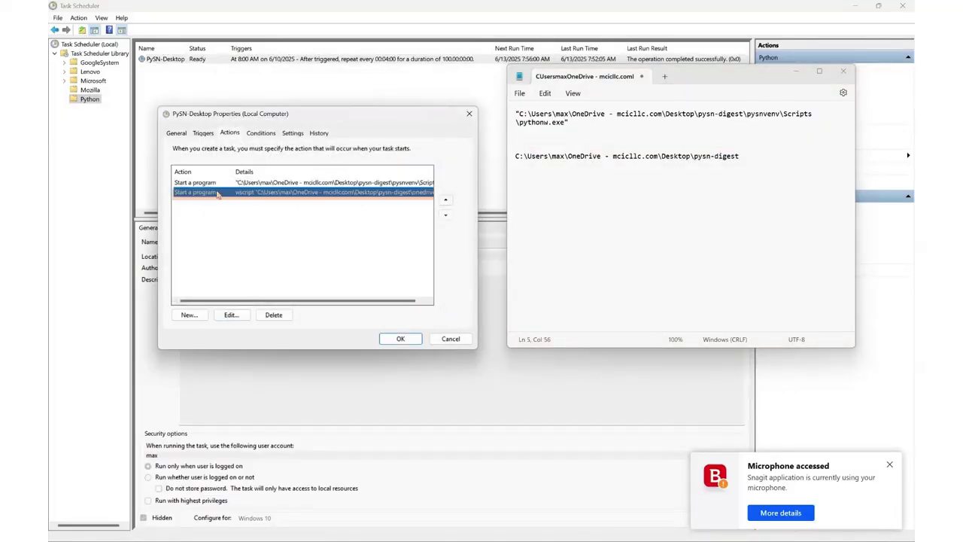
click(233, 315)
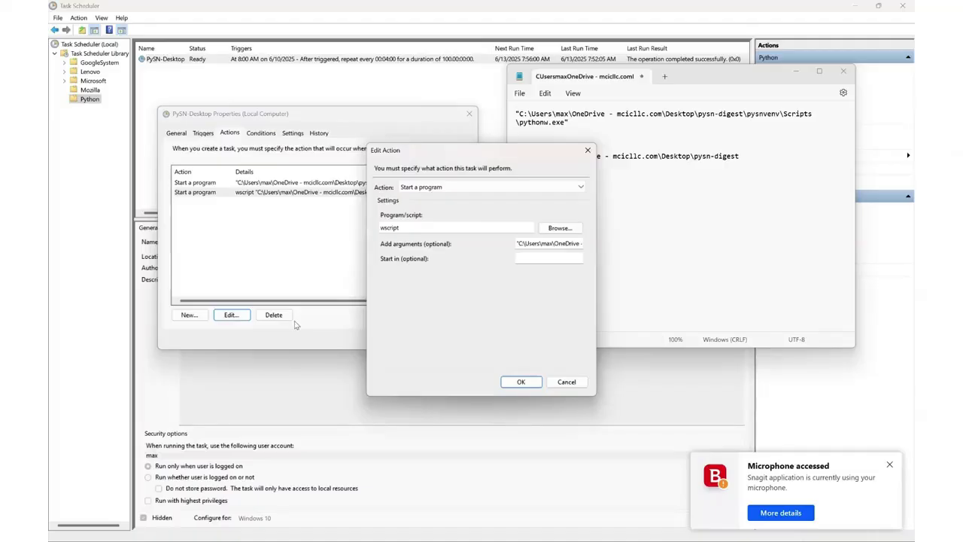
Copy the wscript program value into the note on a new line.
click(434, 229)
double_click(433, 229)
key(ctrl+c)
drag(527, 149, 410, 140)
click(652, 198)
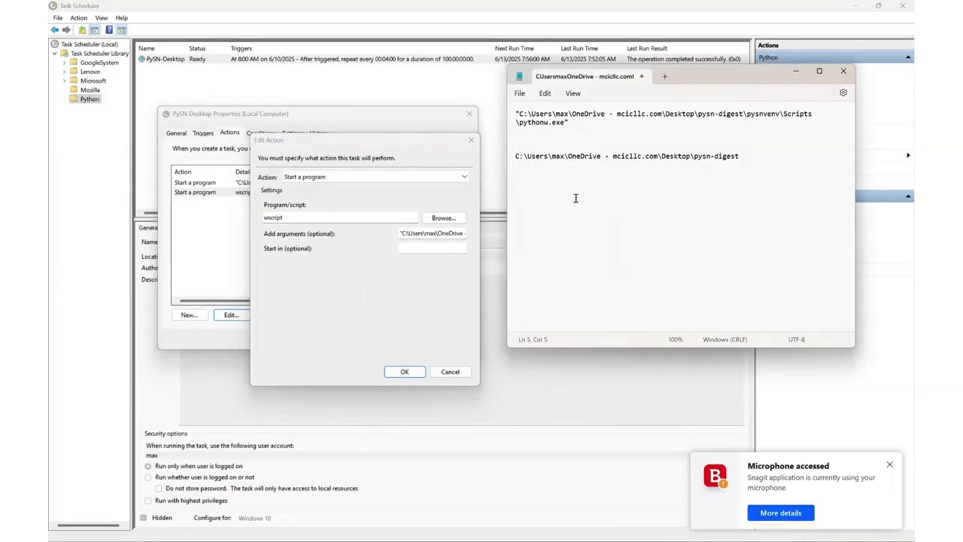
key(Return)
key(Return)
key(Return)
key(ctrl+v)
Paste the onedrive_restart.vbs argument path into the note, then minimize Notepad.
click(418, 234)
key(ctrl+a)
key(ctrl+c)
click(565, 188)
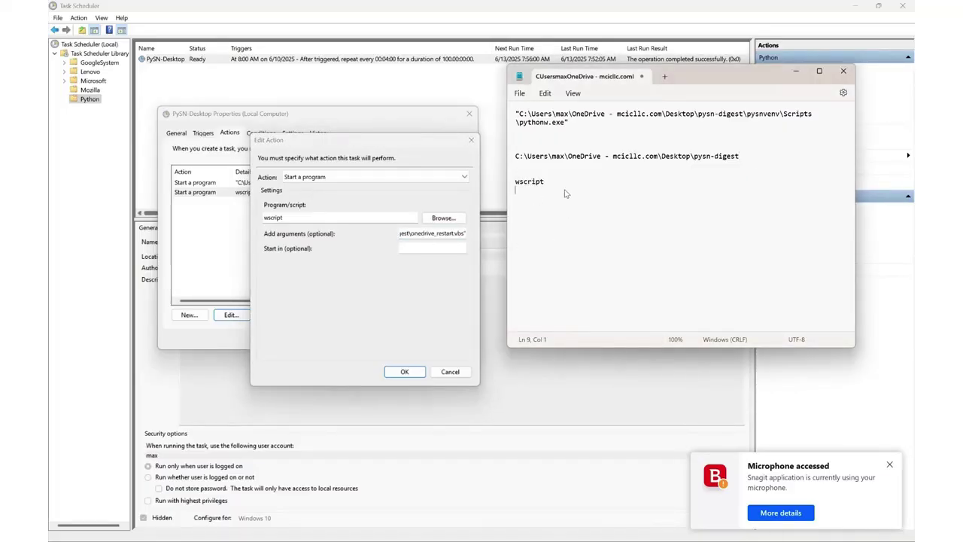
key(Return)
key(Return)
key(Return)
key(ctrl+v)
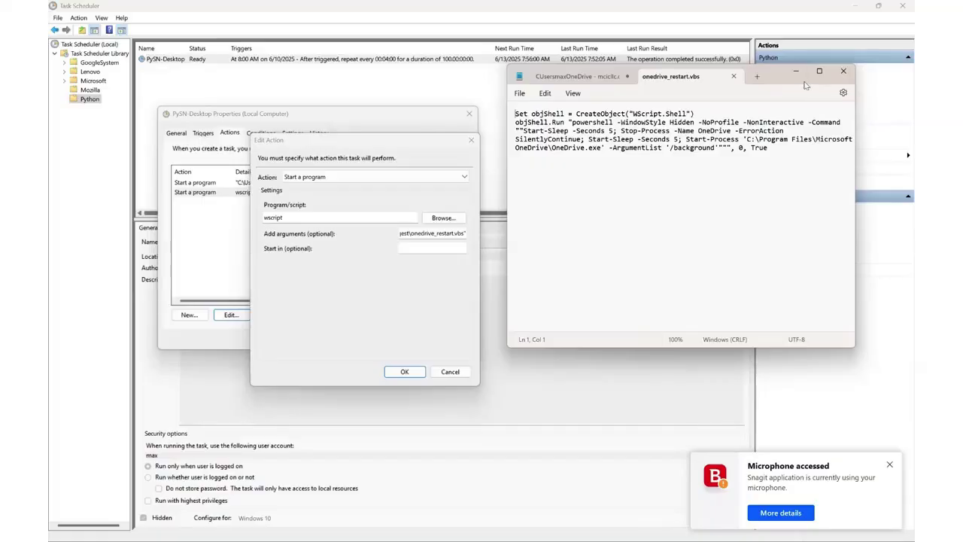
click(796, 70)
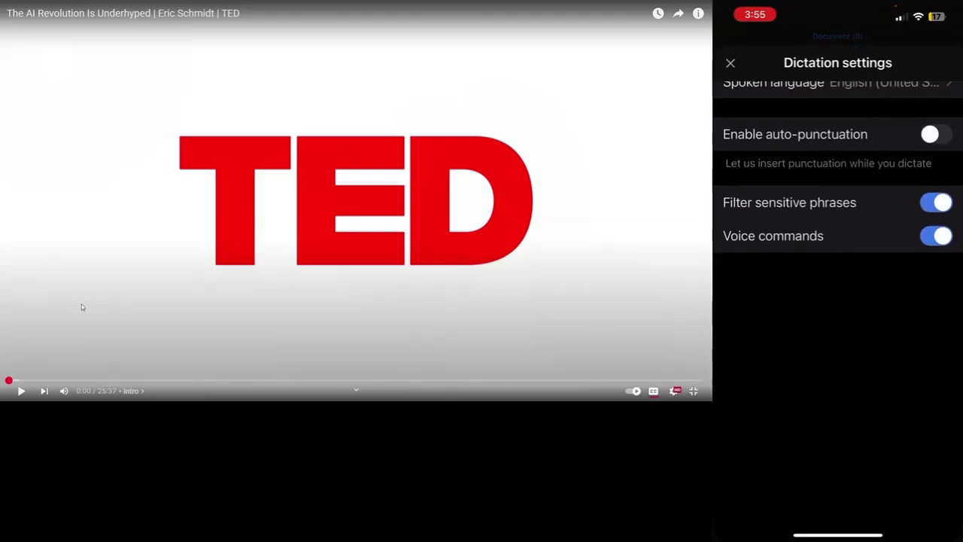
Play the TED talk so Word's dictation transcribes it into Document (8).
click(21, 391)
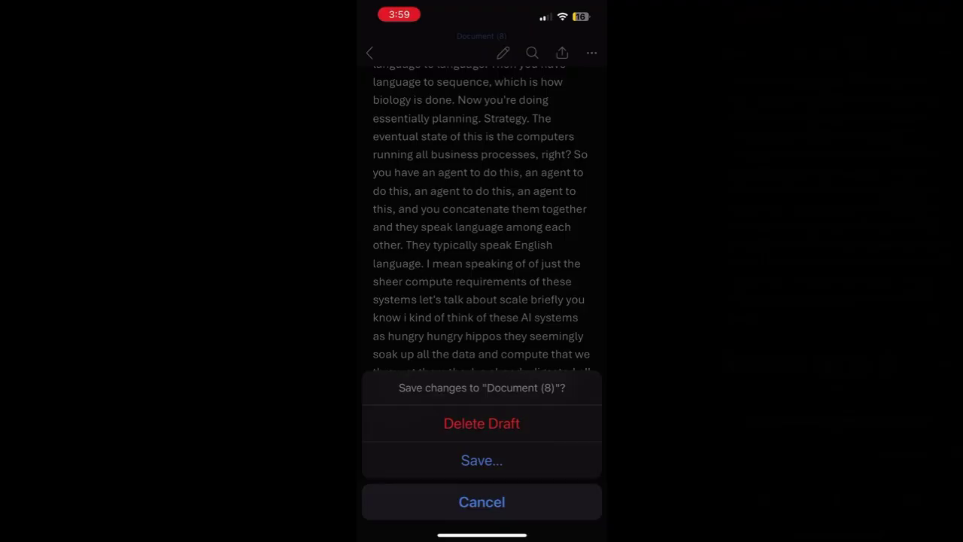
Save the dictated document as tedtalk.docx in OneDrive's Document › text2notes folder.
click(482, 460)
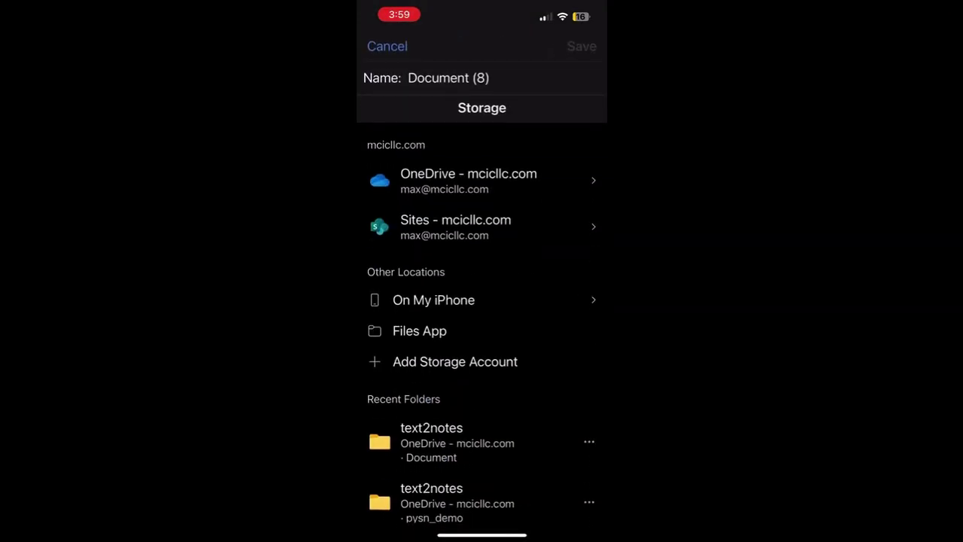
click(421, 436)
click(482, 76)
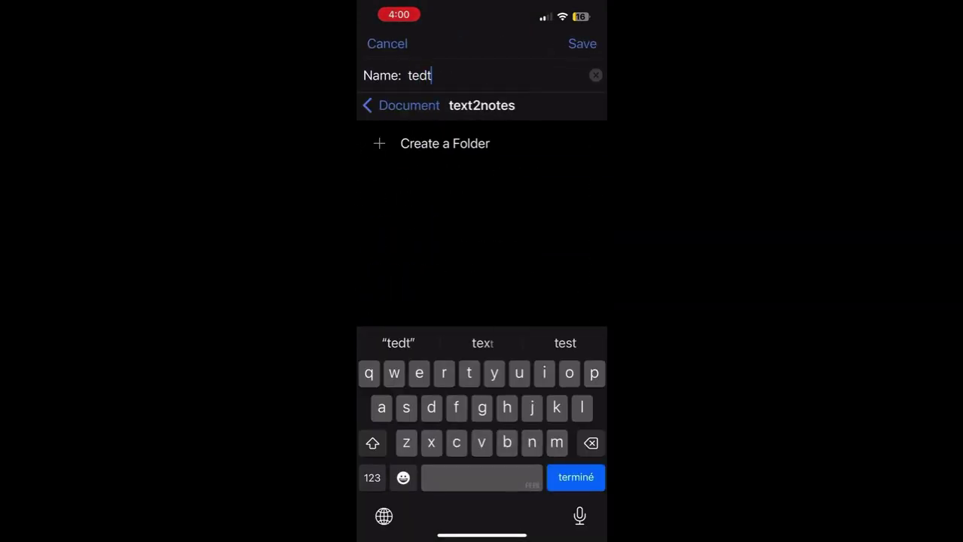
click(582, 43)
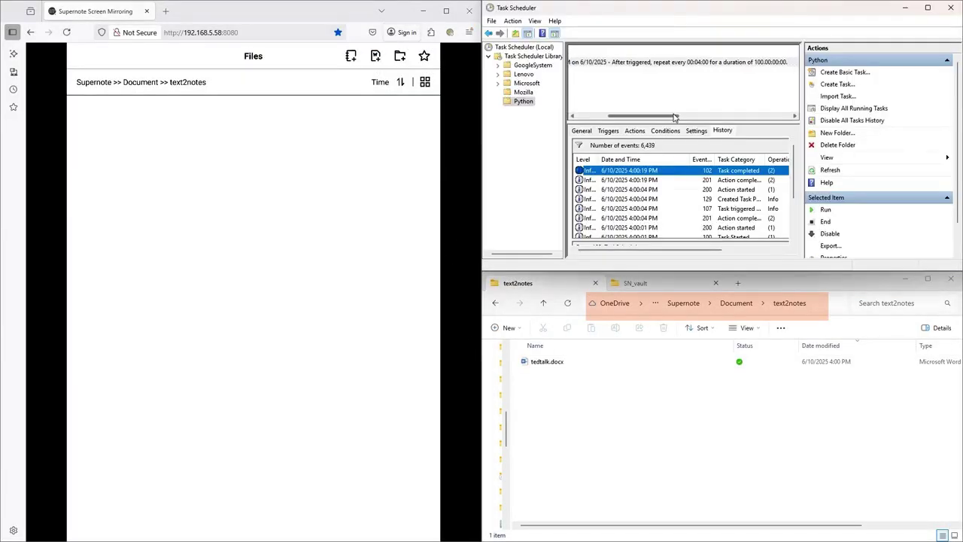
Inspect the Task Scheduler History entry for the run that converted tedtalk.docx.
click(632, 190)
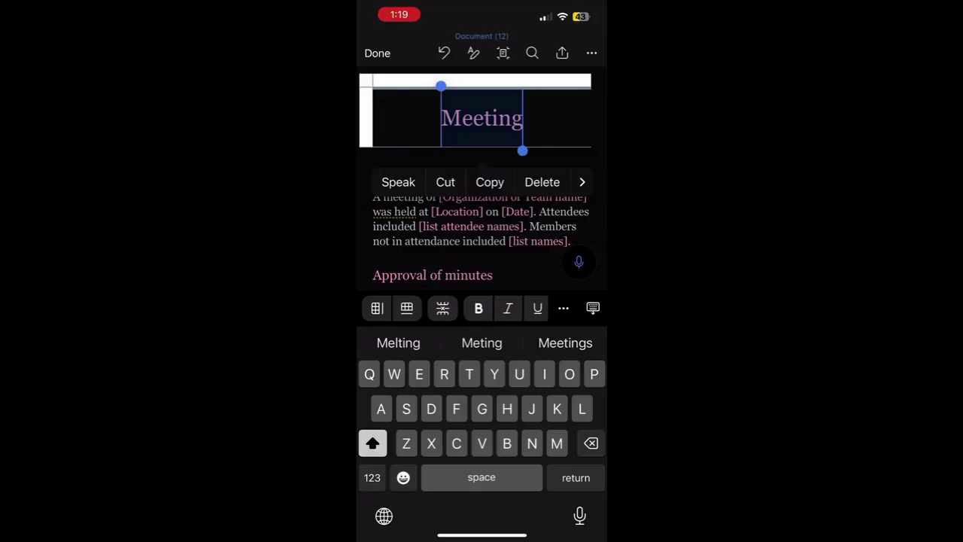
Dictate the meeting overview, financial report and key highlights, replacing the Approval of minutes heading.
click(578, 261)
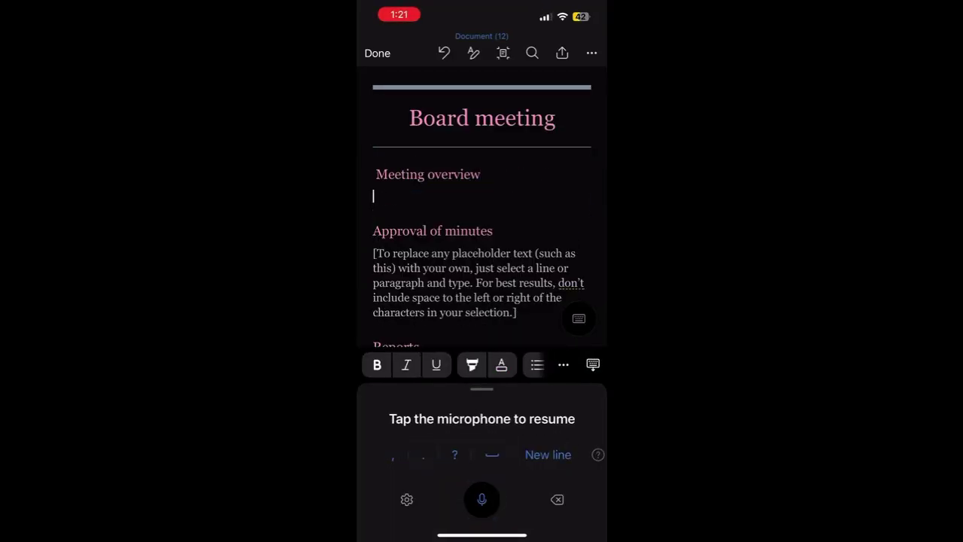
click(482, 499)
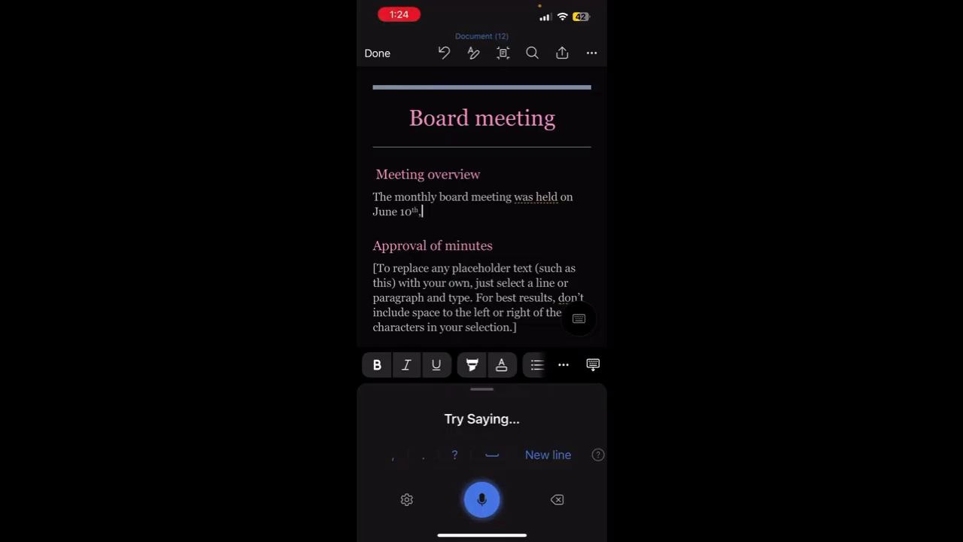
drag(373, 291, 499, 291)
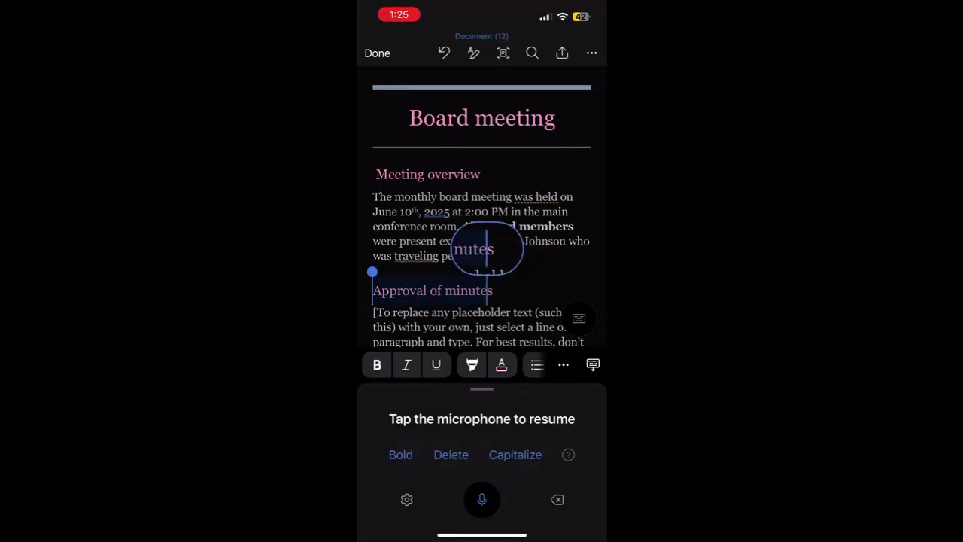
click(482, 499)
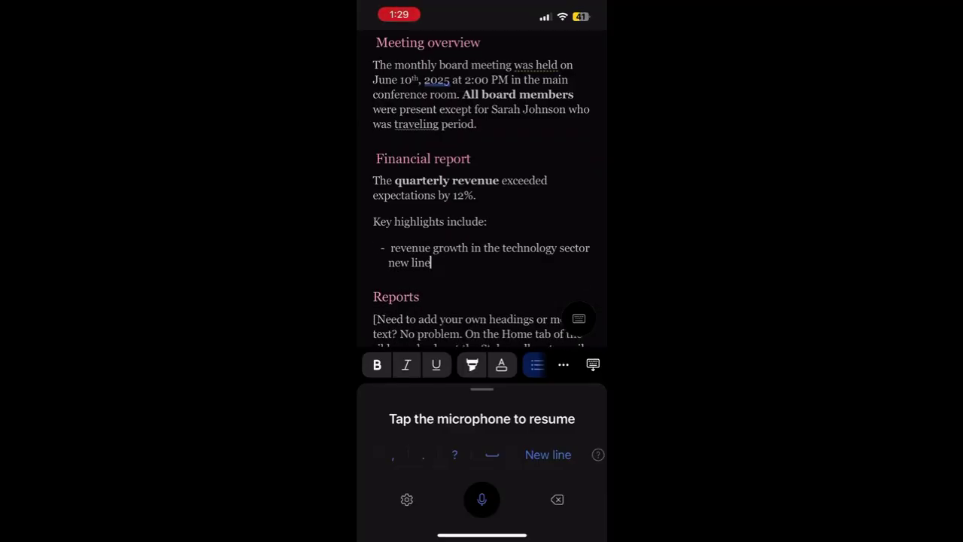
click(481, 499)
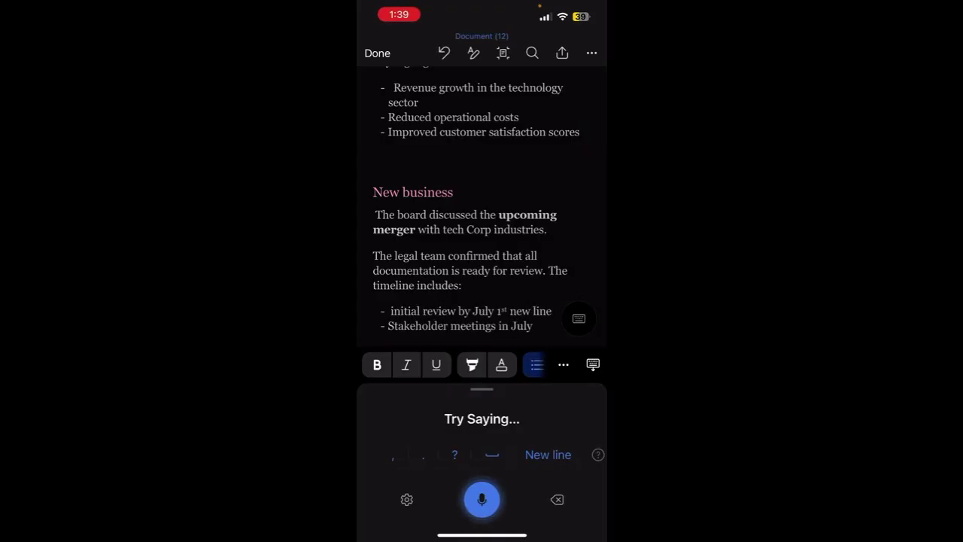
Replace the Unfinished business heading and remove leftover template sections through Announcements and Adjournment.
scroll(481, 203, down, 5)
triple_click(433, 107)
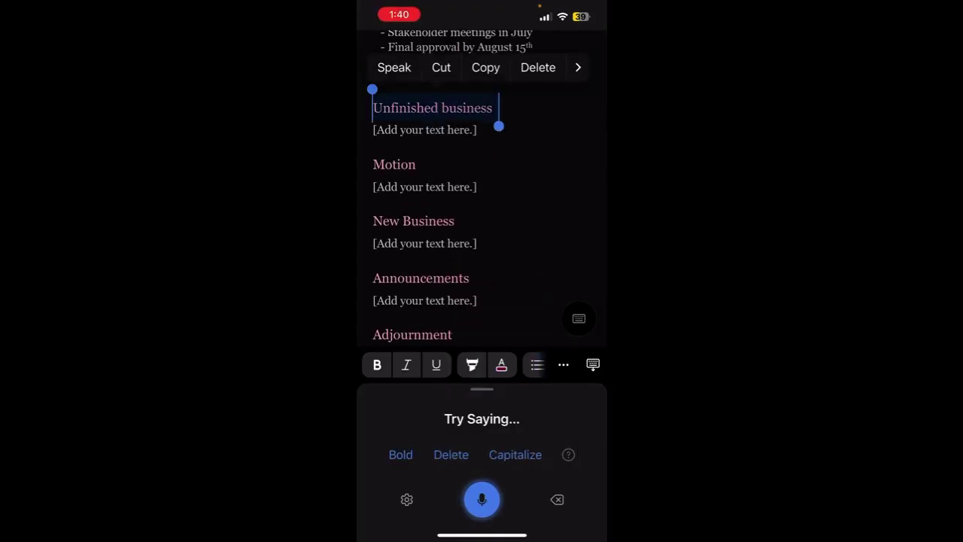
scroll(482, 203, up, 2)
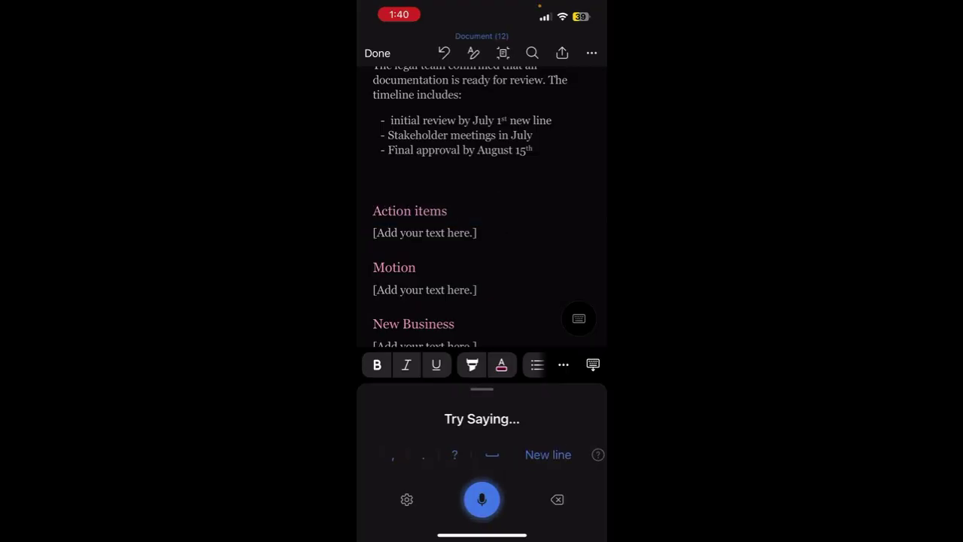
drag(374, 233, 482, 248)
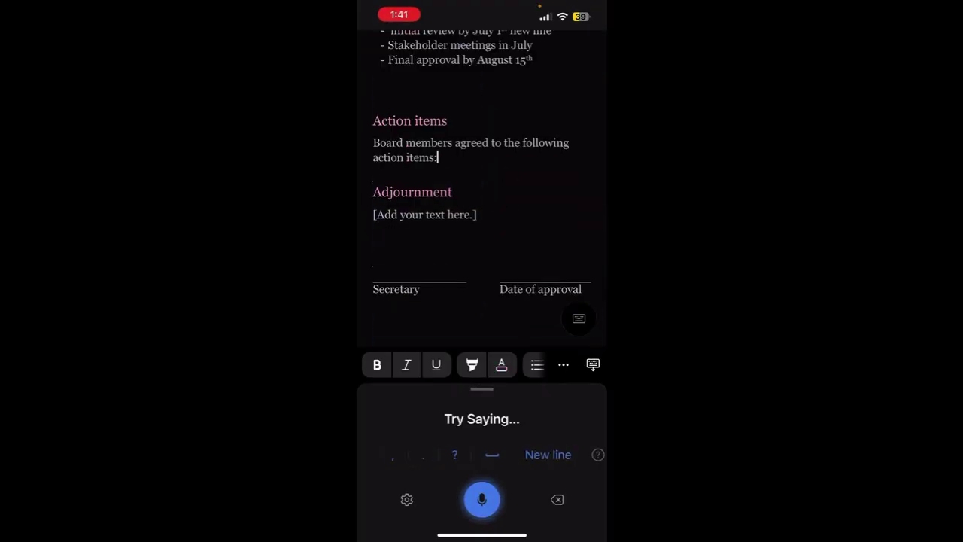
click(424, 244)
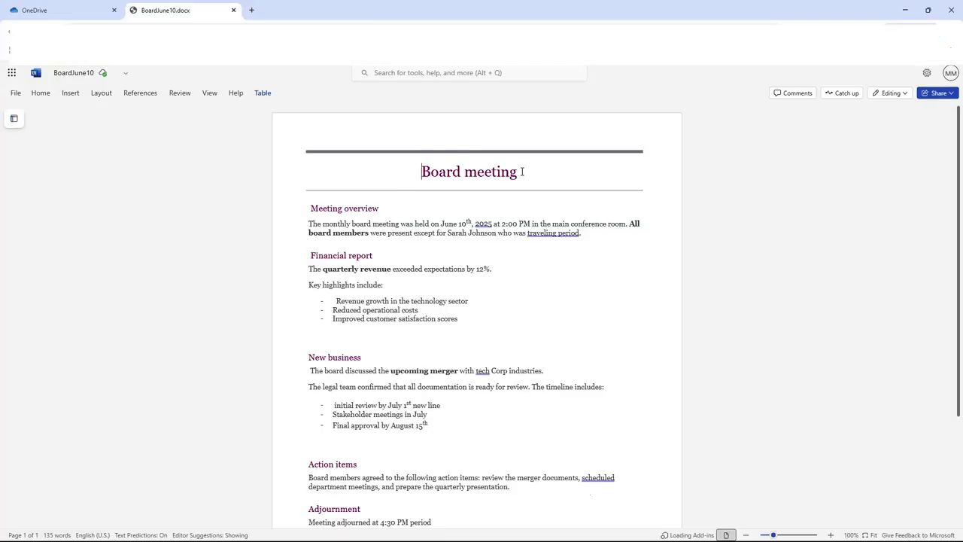
Browse the handwritten BoardJune10 notebook in Supernote Screen Mirroring.
drag(520, 172, 430, 173)
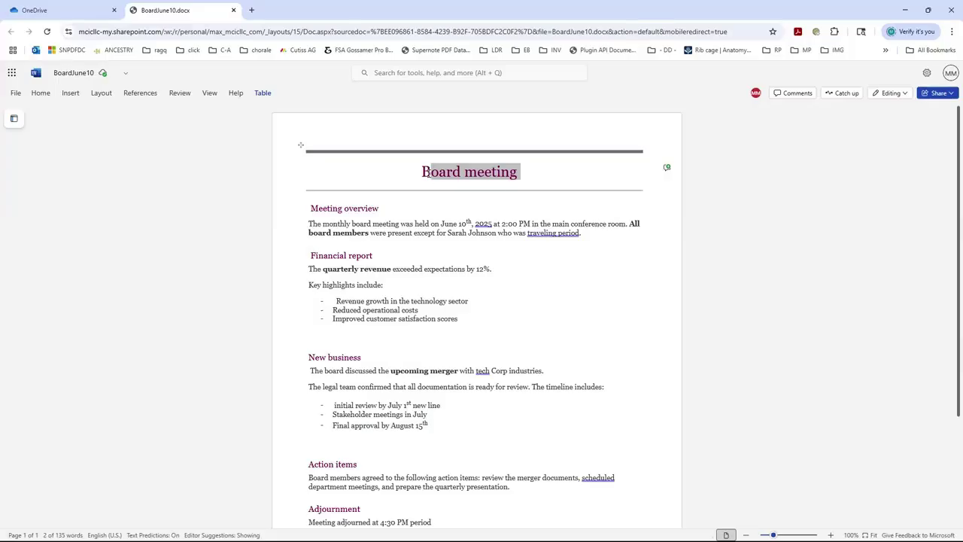
Tighten the heading spacing, removing the stray blank lines before New business and Action items.
click(386, 211)
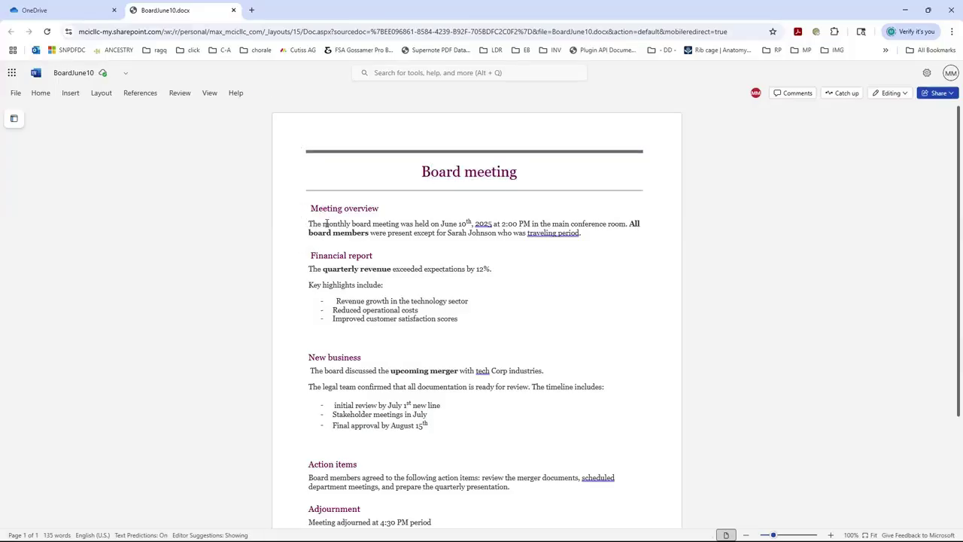
click(40, 93)
click(303, 184)
key(shift+End)
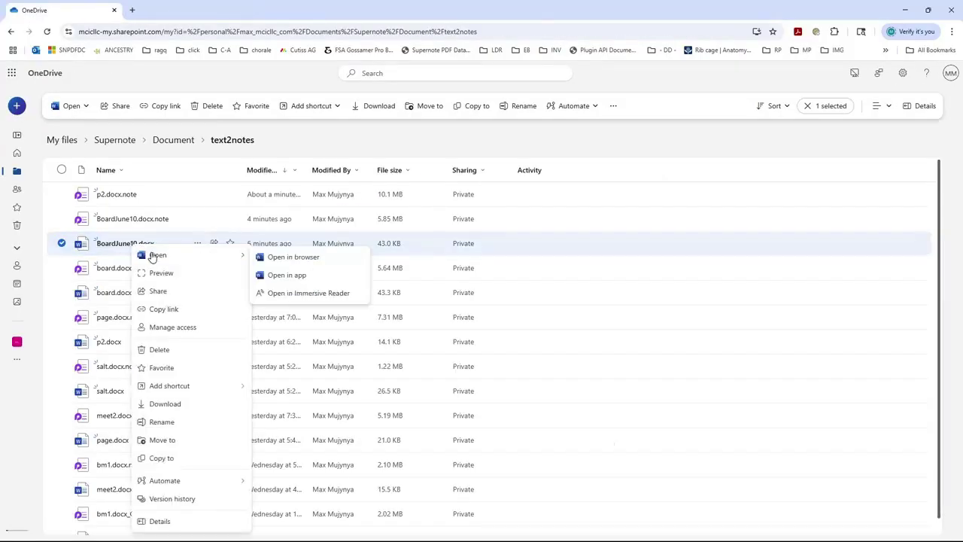
click(167, 125)
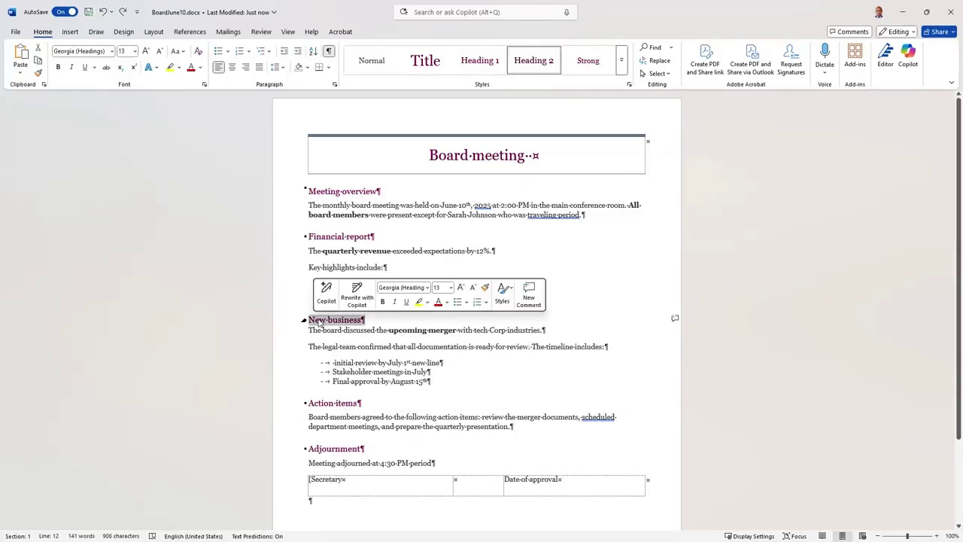
Tighten the spacing around the Financial report and New business headings.
click(283, 320)
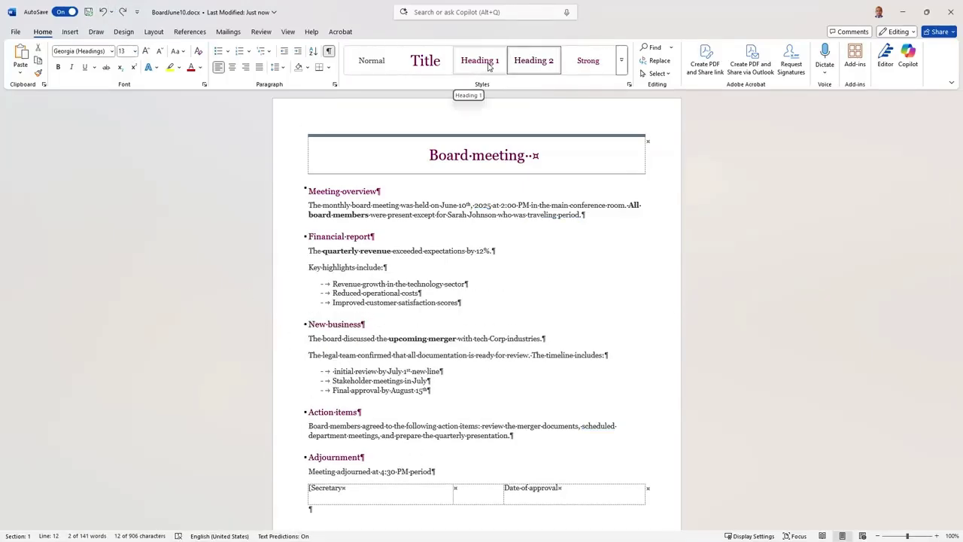
click(283, 236)
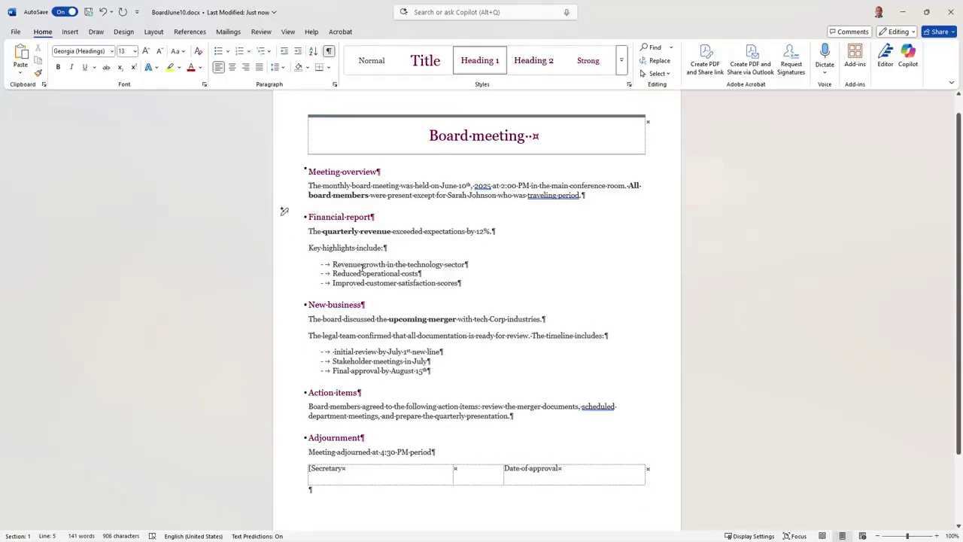
click(284, 210)
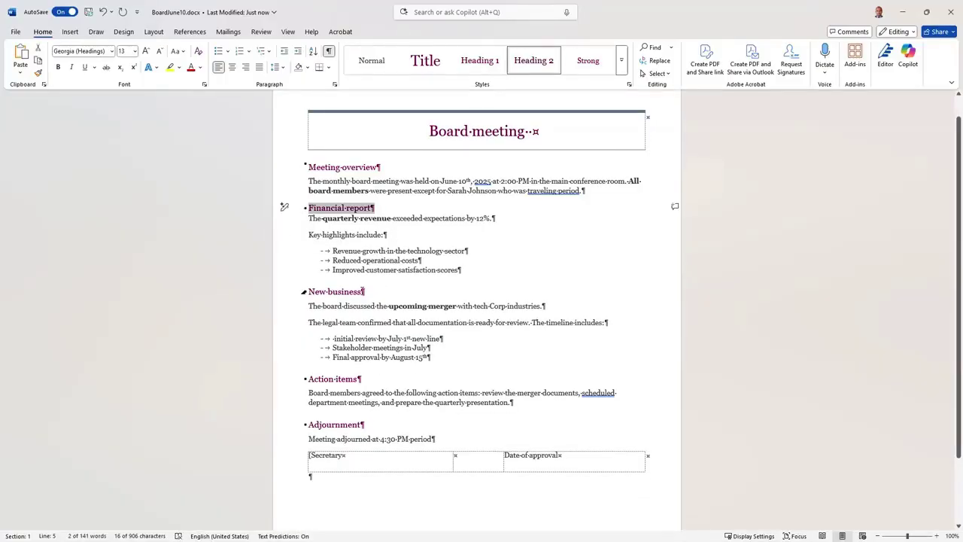
click(285, 287)
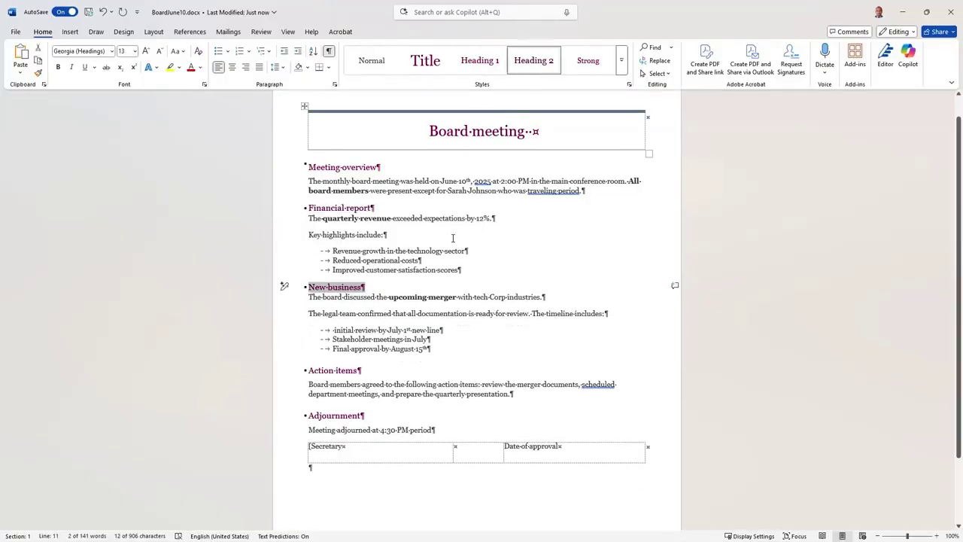
click(454, 344)
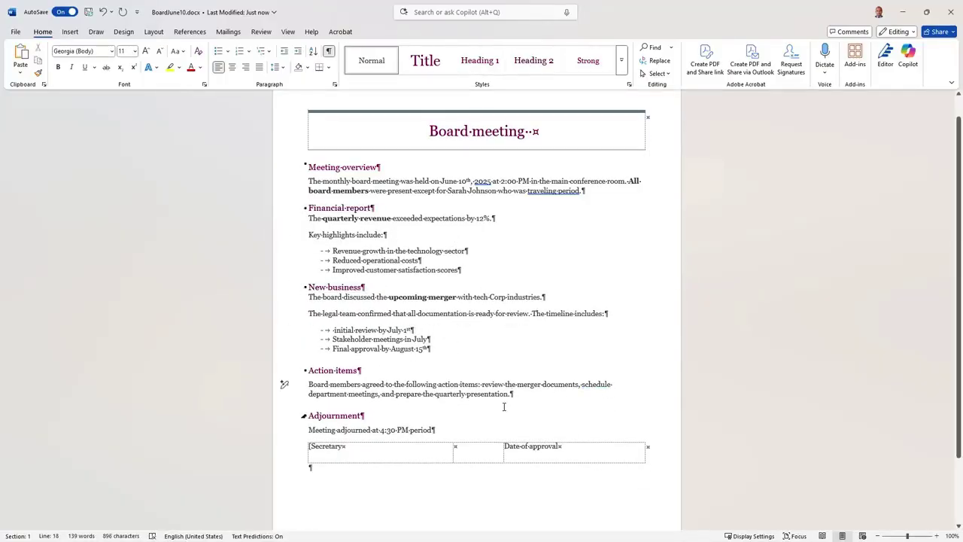
Hide formatting marks, replace 'period' after 4:30 PM with '.', and accept the comma and 'travelling' fixes.
key(ctrl+shift+8)
double_click(423, 430)
text(.)
click(483, 181)
click(497, 205)
click(553, 191)
click(535, 212)
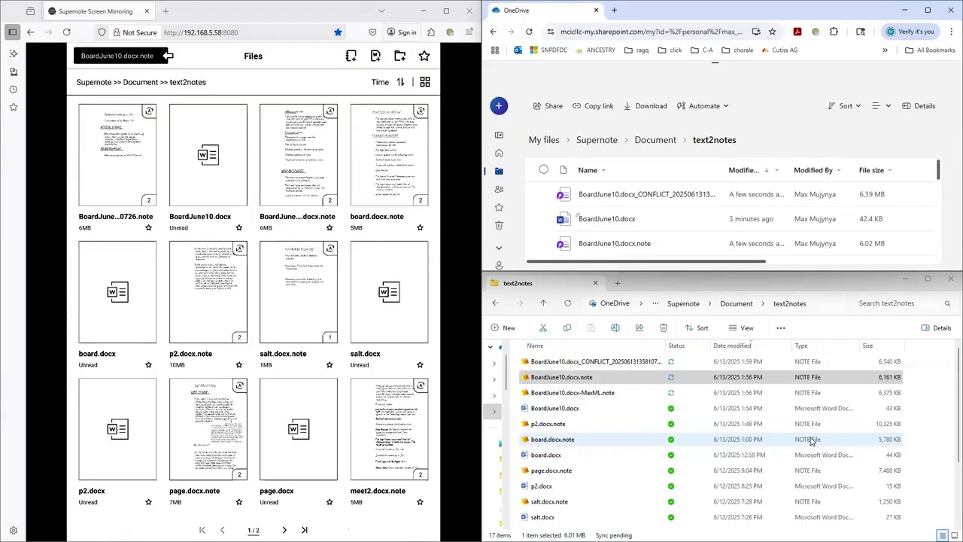
Open the BoardJune10.docx-MaxML notebook and maximize the Supernote mirroring window.
click(651, 217)
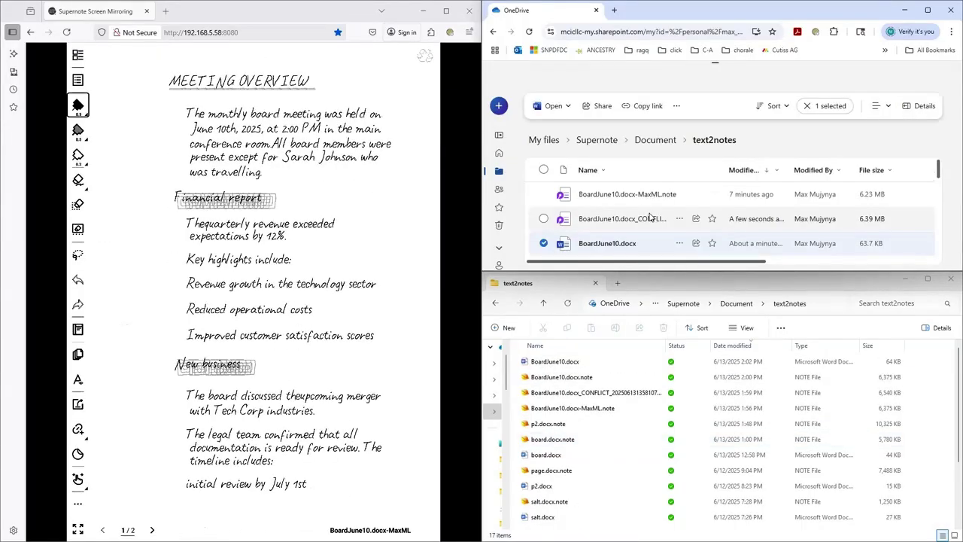
click(447, 11)
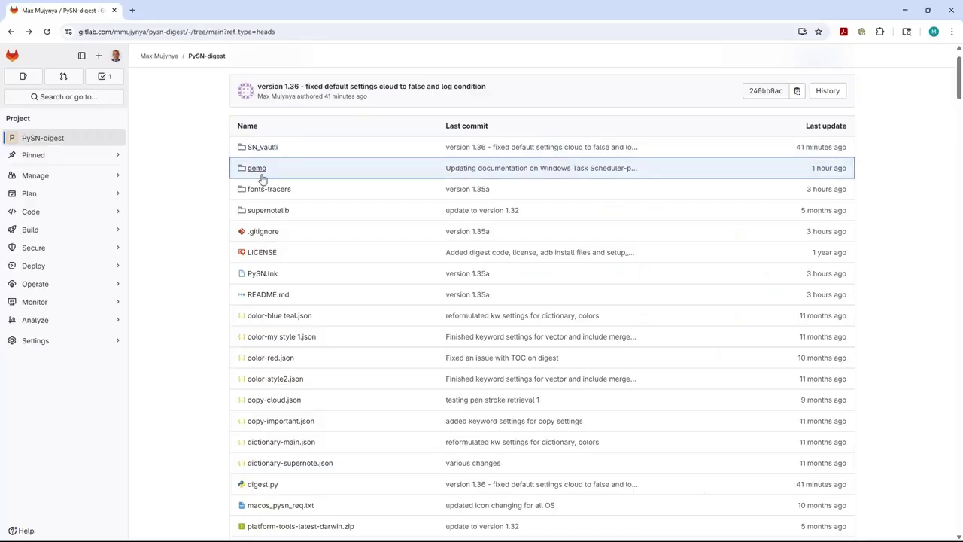
Go into the demo folder, then wireless orchestrated workflows, and scroll down its contents.
click(258, 171)
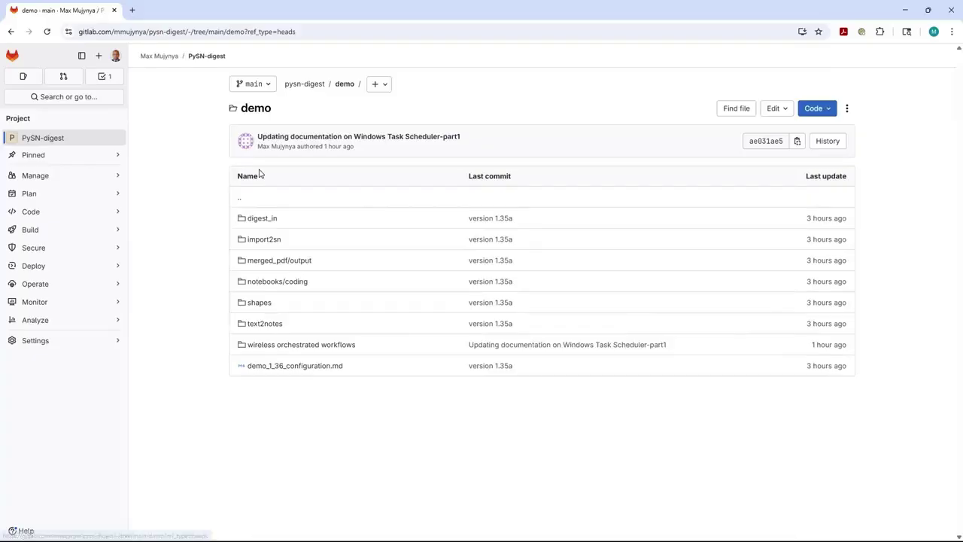
click(292, 345)
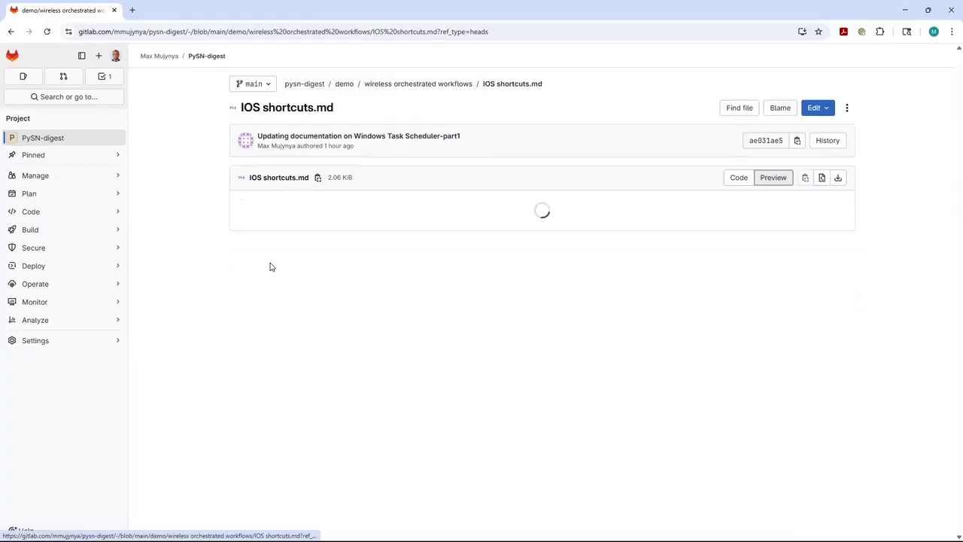
scroll(294, 258, down, 3)
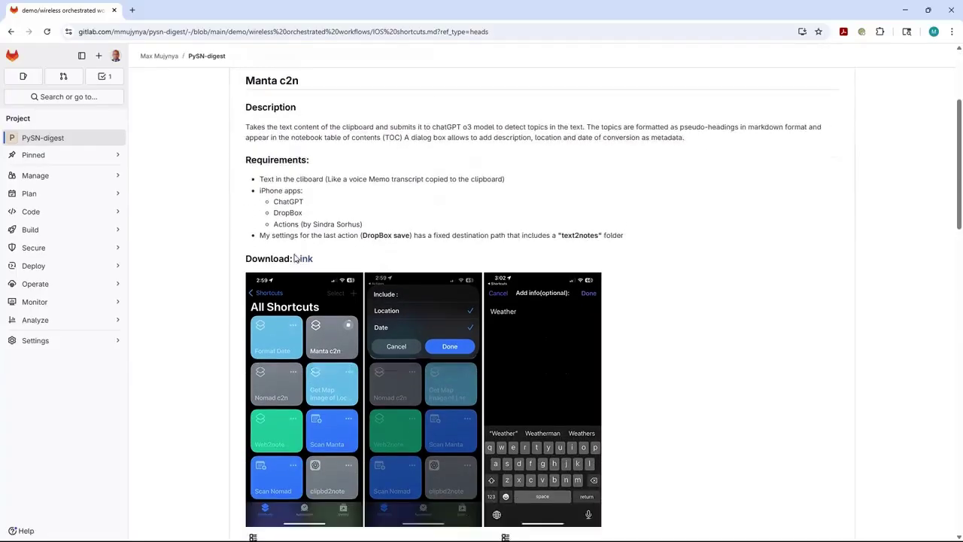
scroll(294, 258, down, 5)
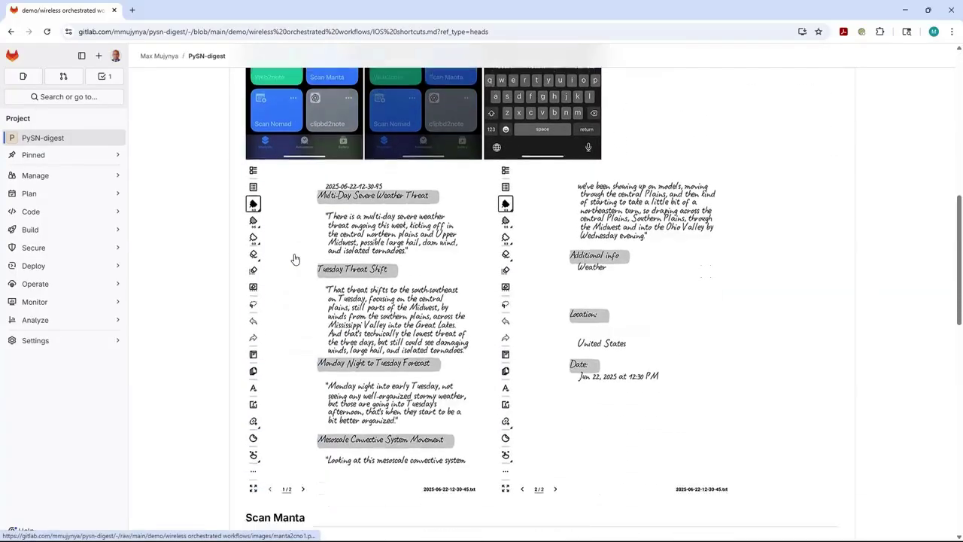
scroll(295, 259, down, 6)
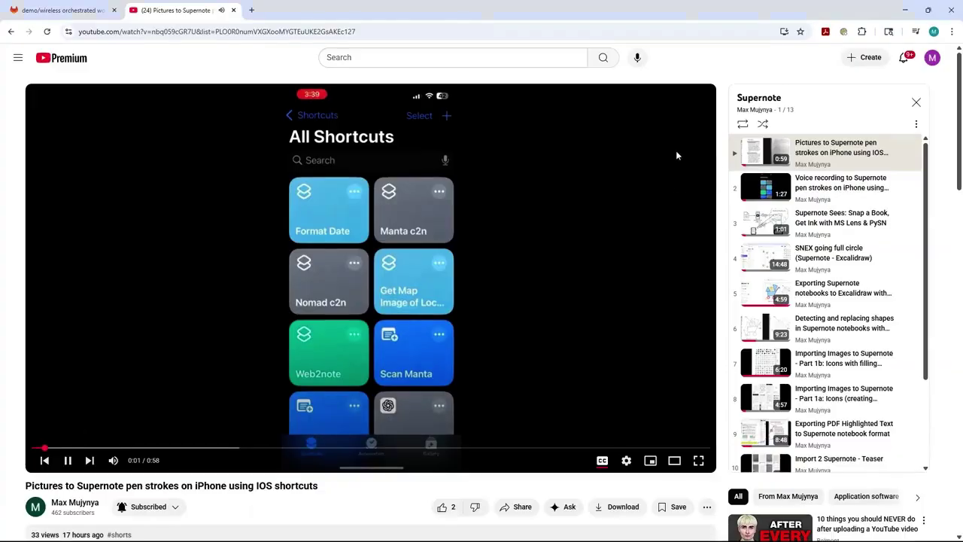
Play playlist item 2, 'Voice recording to Supernote pen strokes on iPhone using IOS shortcuts'.
click(817, 189)
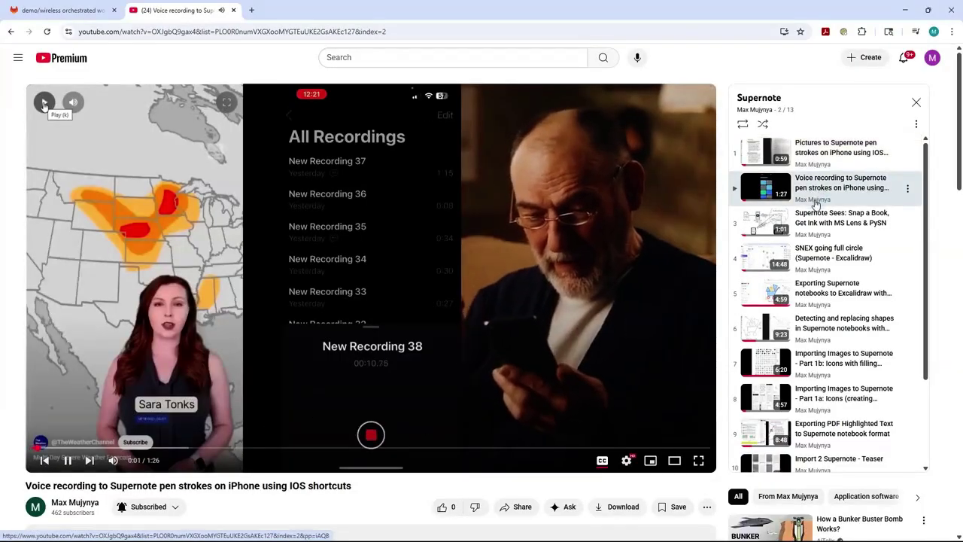